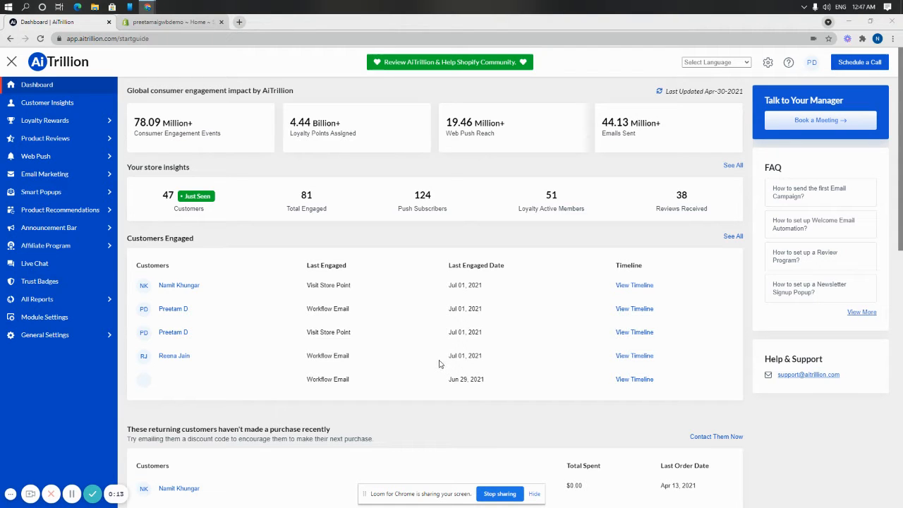
Step: Open the Product Review Gallery settings among the review widgets of Product Reviews
click(63, 138)
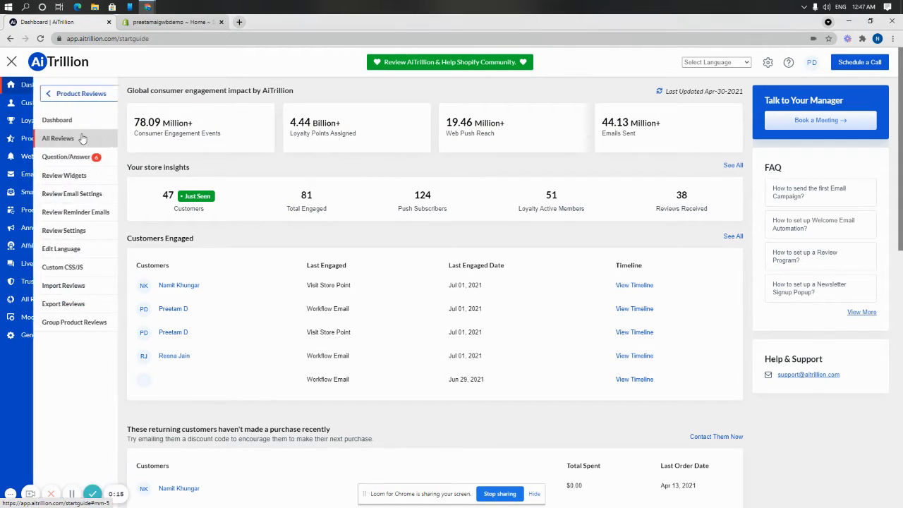
click(79, 175)
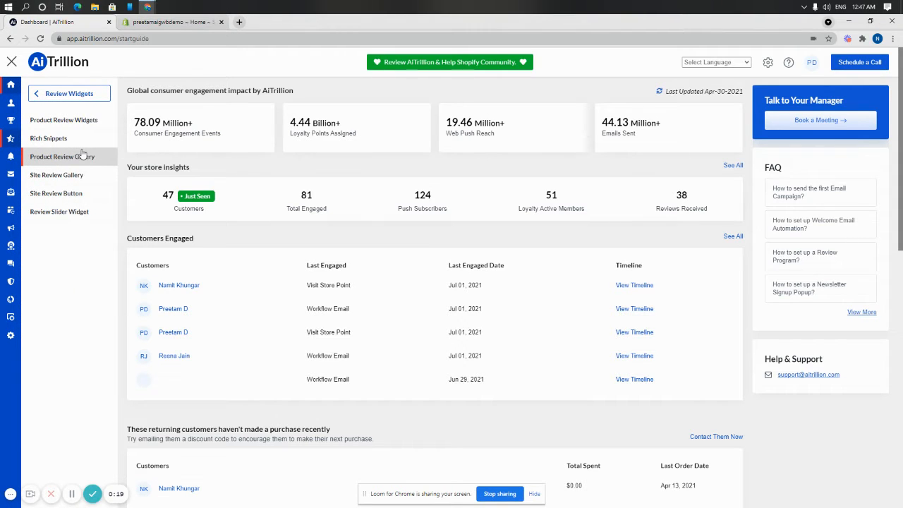
click(36, 159)
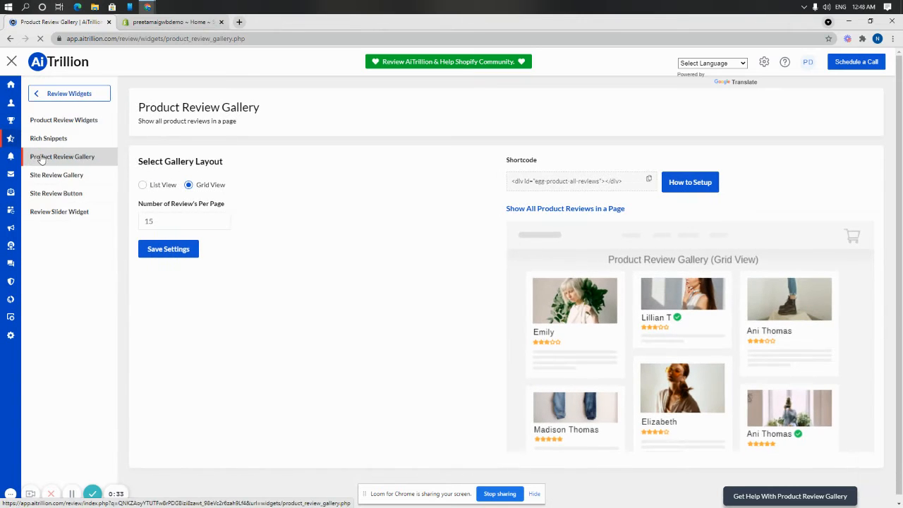
Step: Set the gallery layout to Grid View with 8 reviews per page and save the settings
click(163, 187)
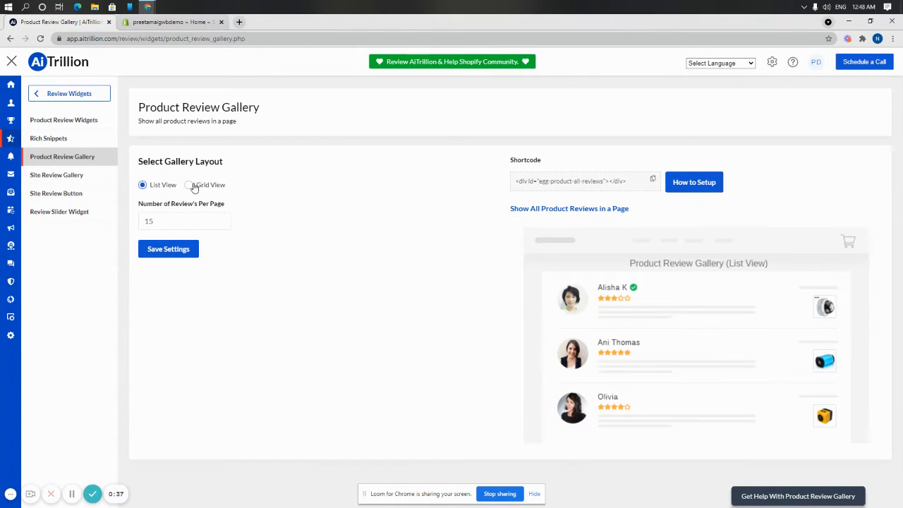
click(195, 186)
double_click(183, 221)
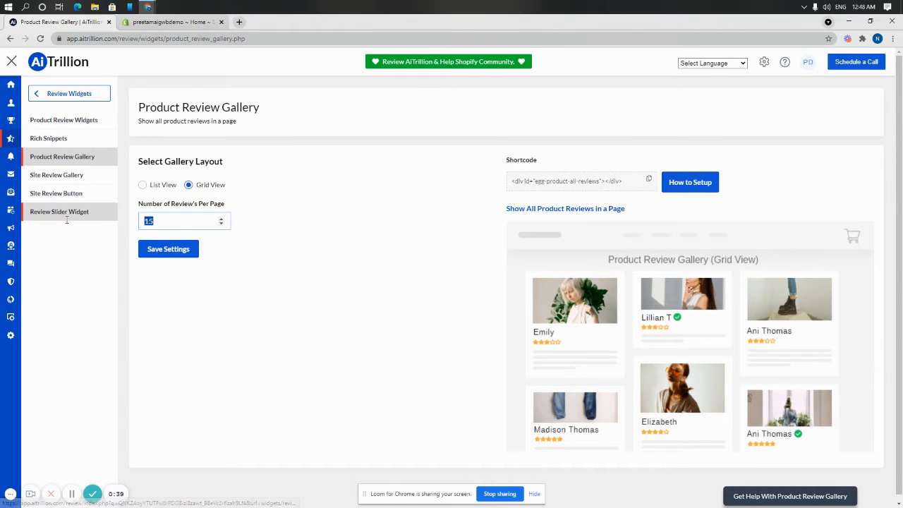
text(8)
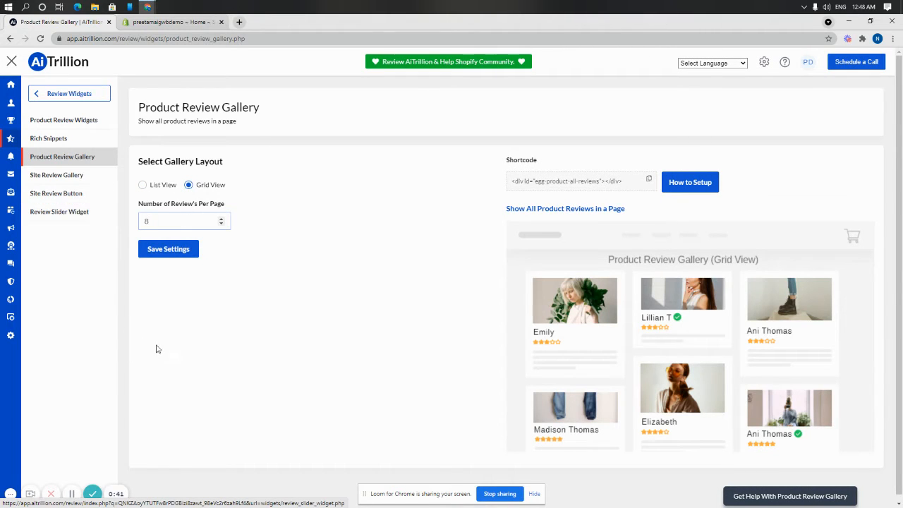
click(174, 254)
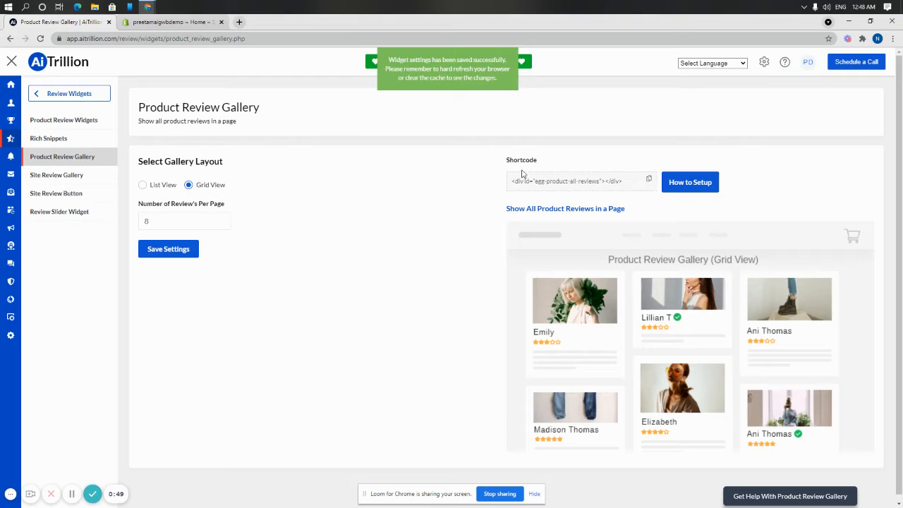
Step: Copy the product review gallery's shortcode
drag(511, 182, 612, 182)
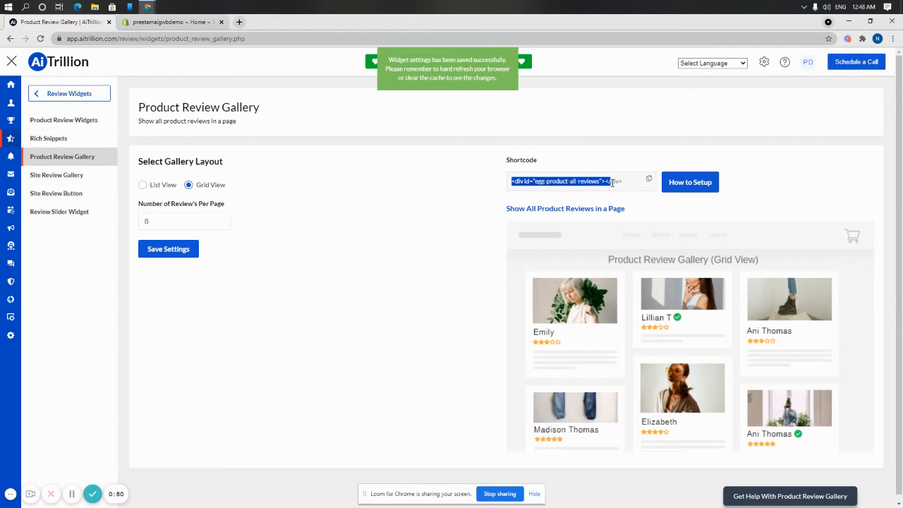
click(649, 181)
click(649, 182)
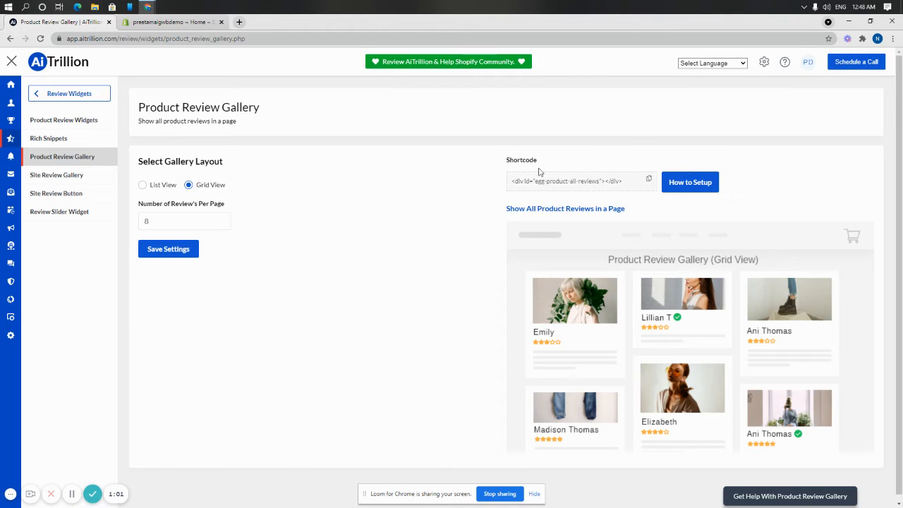
Step: Switch to the Shopify admin and add a new online store page titled "Products Reviews"
click(151, 29)
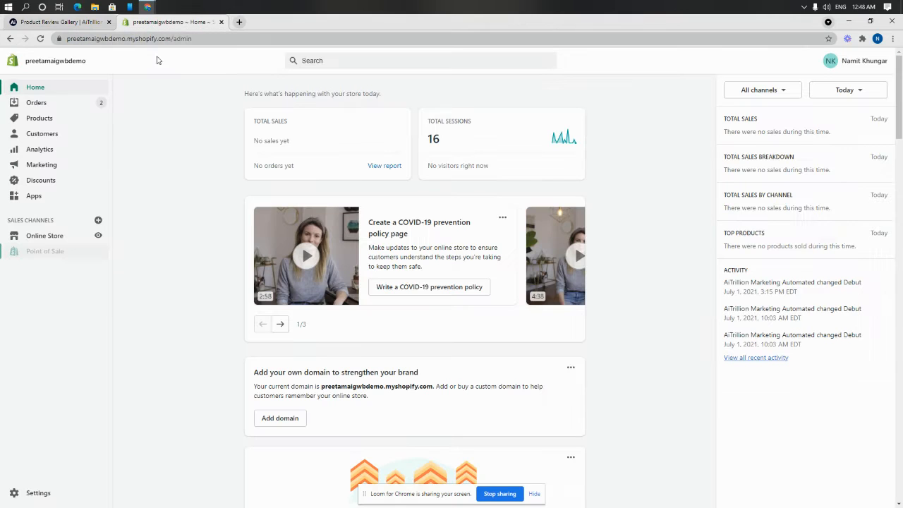
click(70, 237)
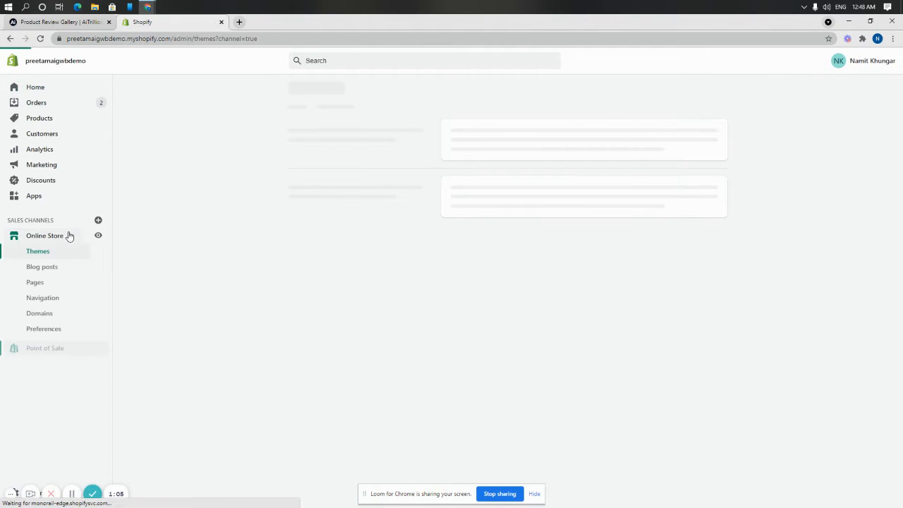
click(54, 286)
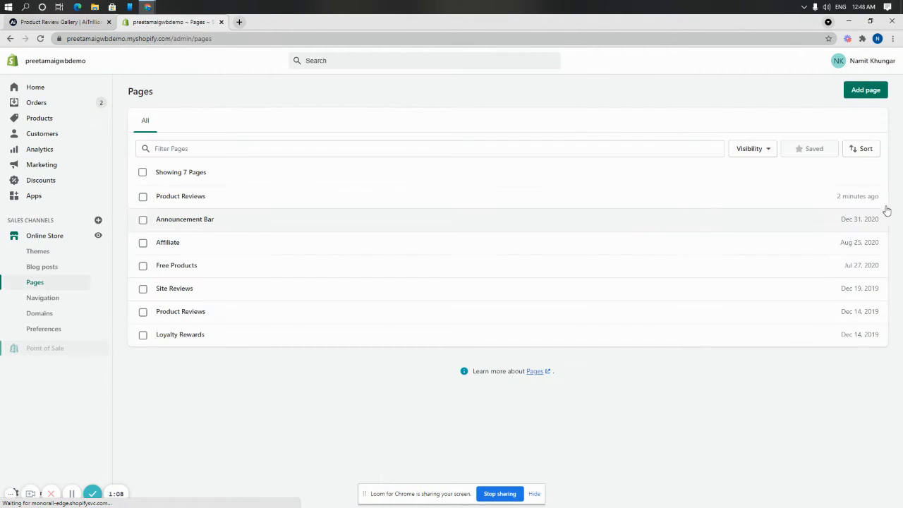
click(865, 90)
click(353, 139)
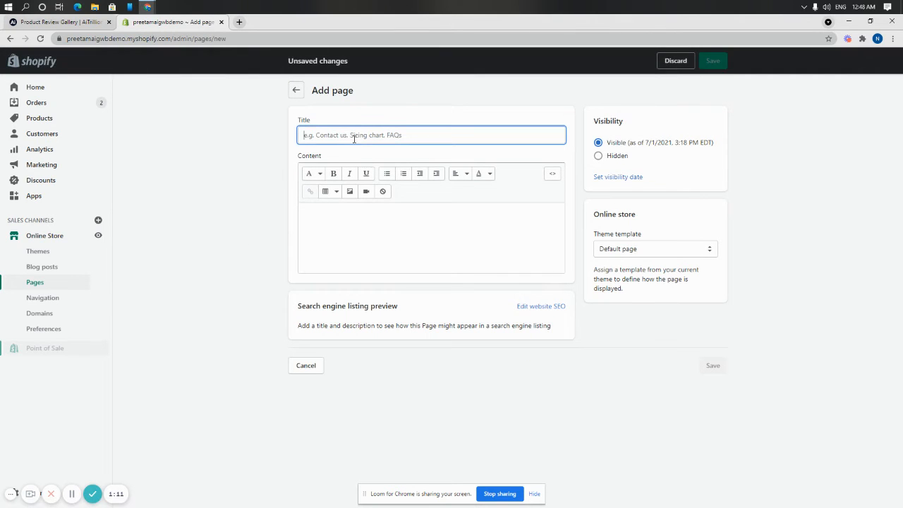
text(Products Re)
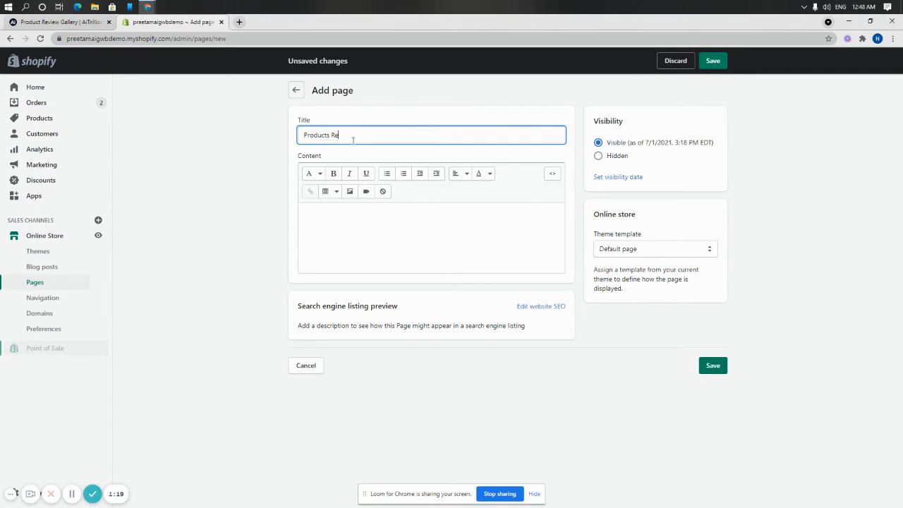
text(views)
Step: Paste the gallery shortcode into the page content as HTML without its leading spaces, and save the page
click(553, 174)
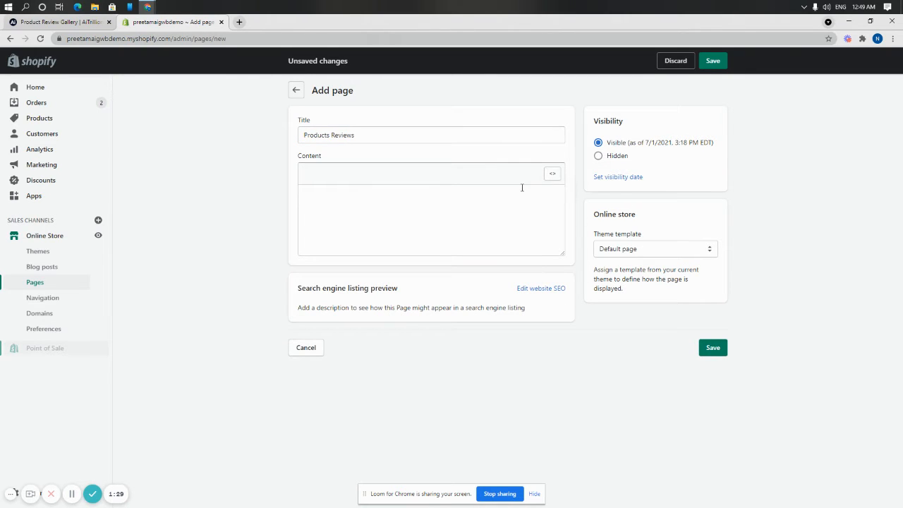
click(522, 188)
key(ctrl+v)
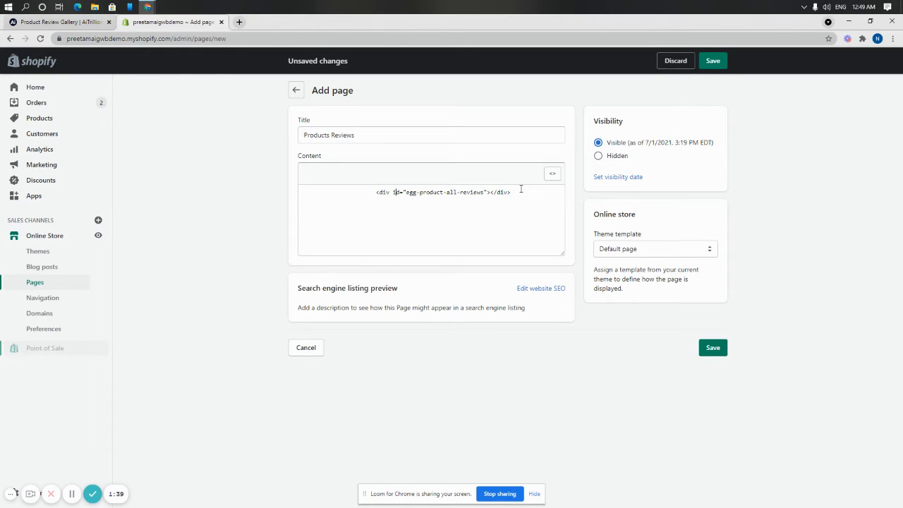
key(BackSpace)
key(BackSpace)
key(BackSpace)
key(BackSpace)
key(BackSpace)
key(BackSpace)
key(BackSpace)
key(BackSpace)
key(BackSpace)
key(BackSpace)
key(BackSpace)
key(BackSpace)
key(BackSpace)
key(BackSpace)
key(BackSpace)
key(BackSpace)
key(BackSpace)
key(BackSpace)
key(BackSpace)
key(BackSpace)
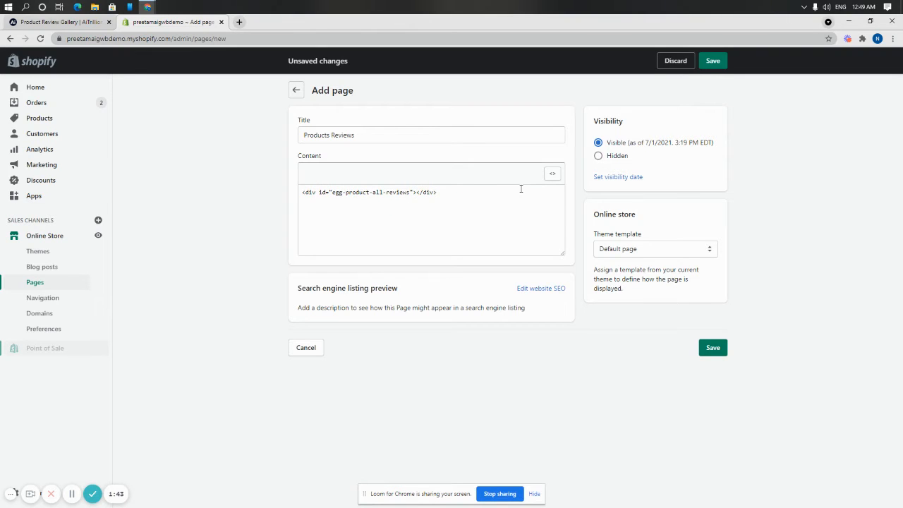
click(713, 348)
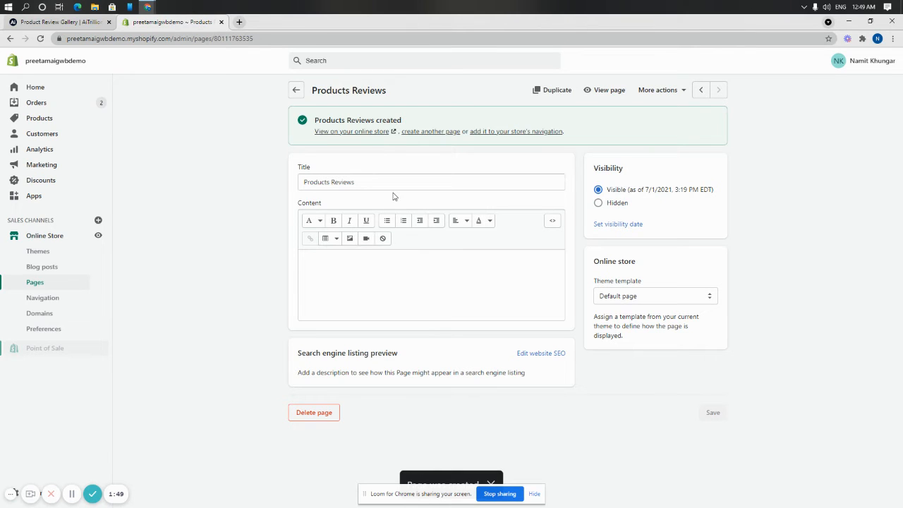
Step: View the new page on the online store and examine its review grid down to the pagination
click(346, 132)
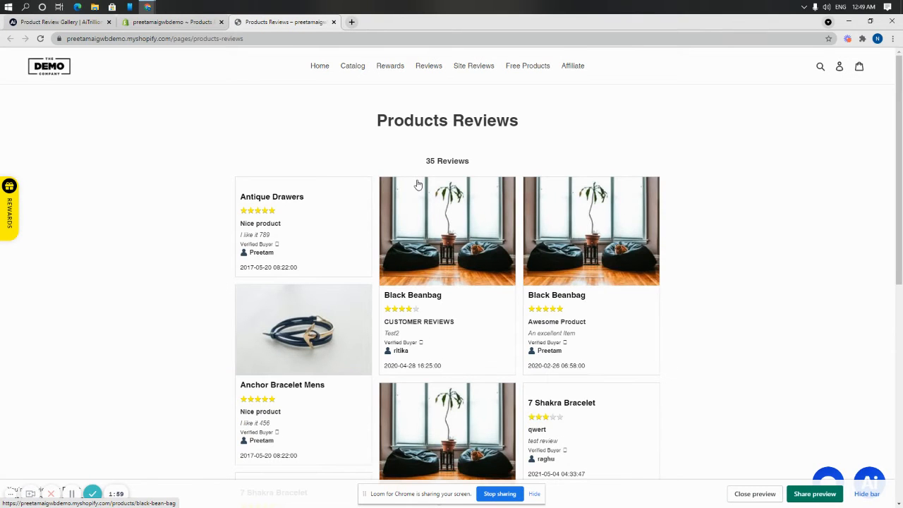
scroll(623, 415, down, 2)
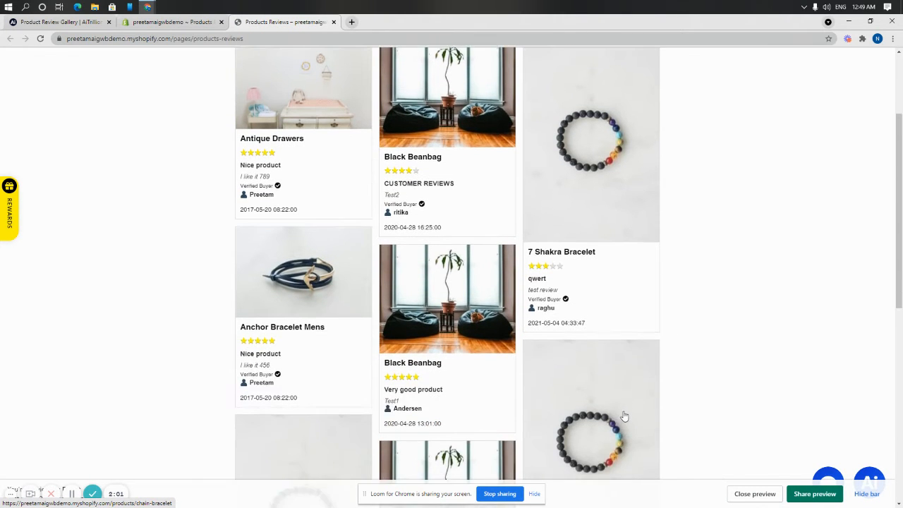
scroll(624, 417, down, 10)
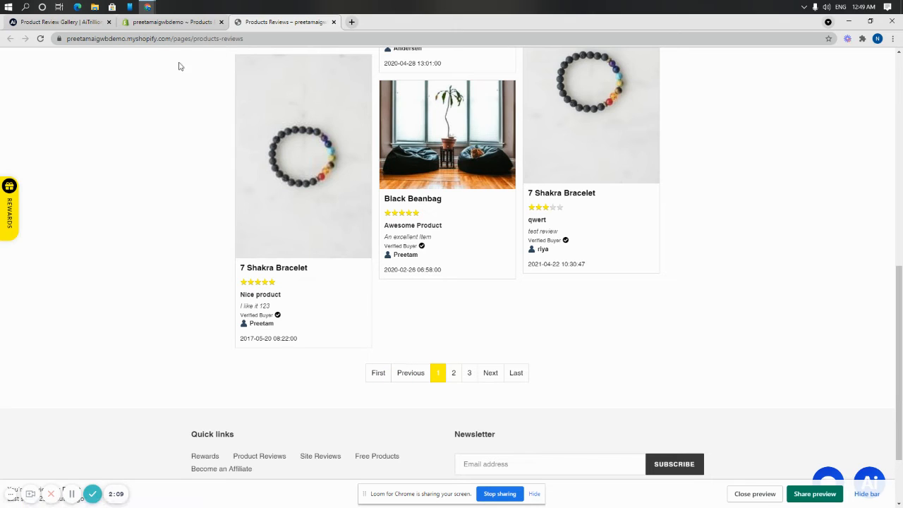
Step: Return to the Shopify admin and open the online store's Main menu for editing in Navigation
click(195, 23)
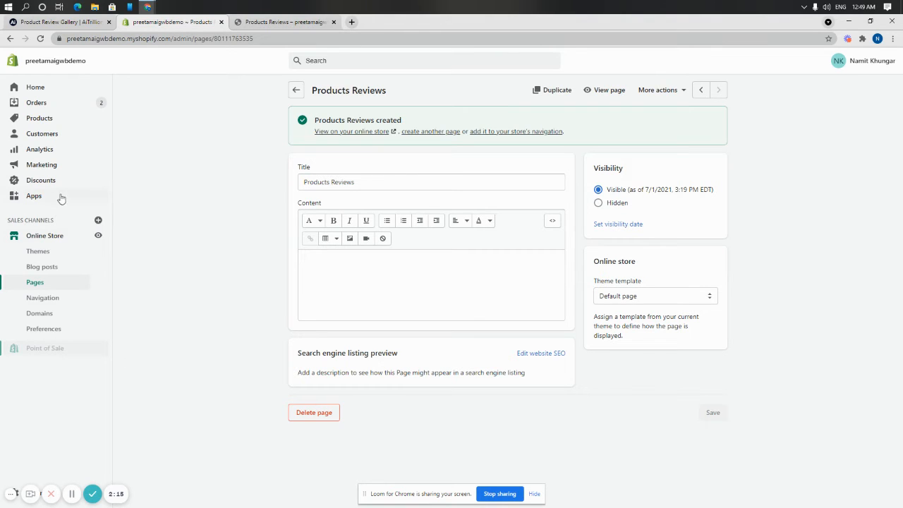
click(62, 298)
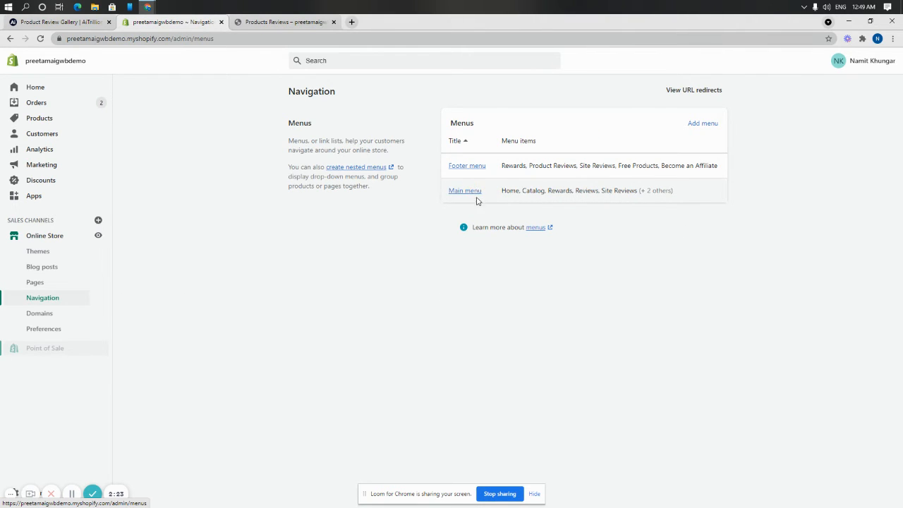
click(474, 196)
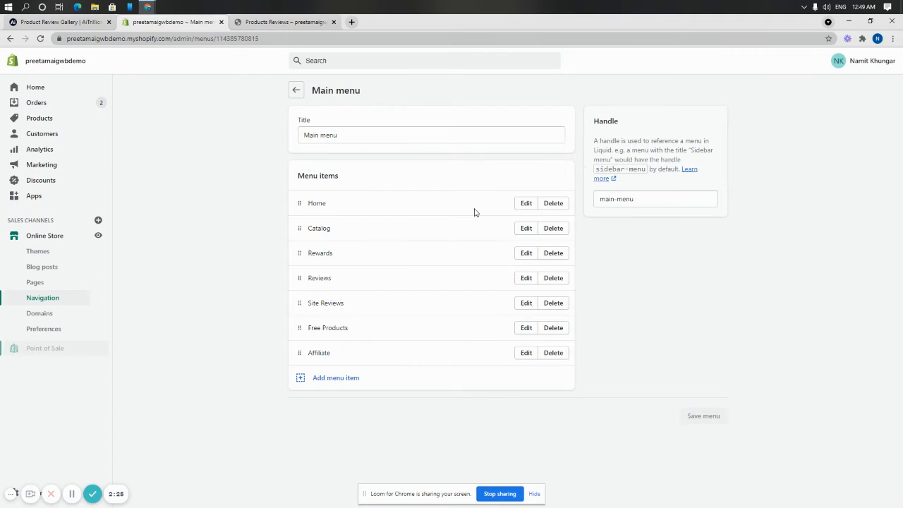
Step: Start a new item in the Main menu and name it "Product Review Gallery"
click(318, 383)
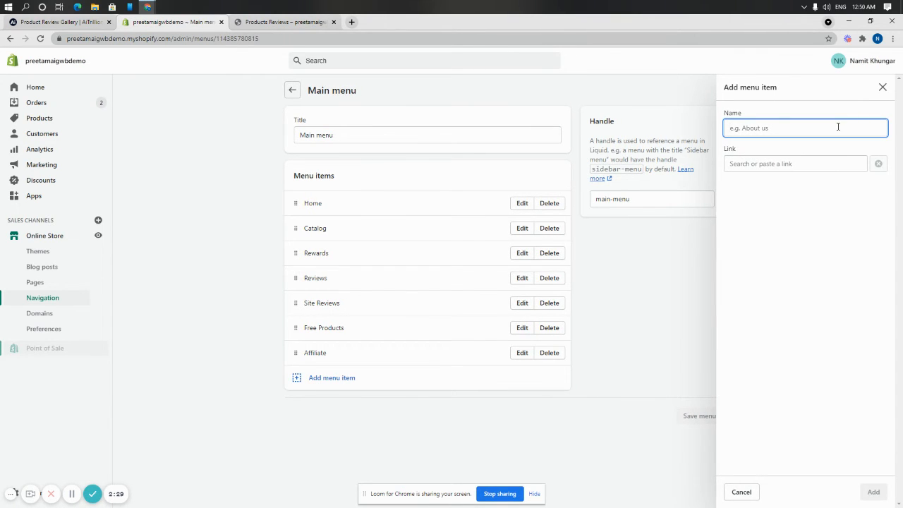
text(P)
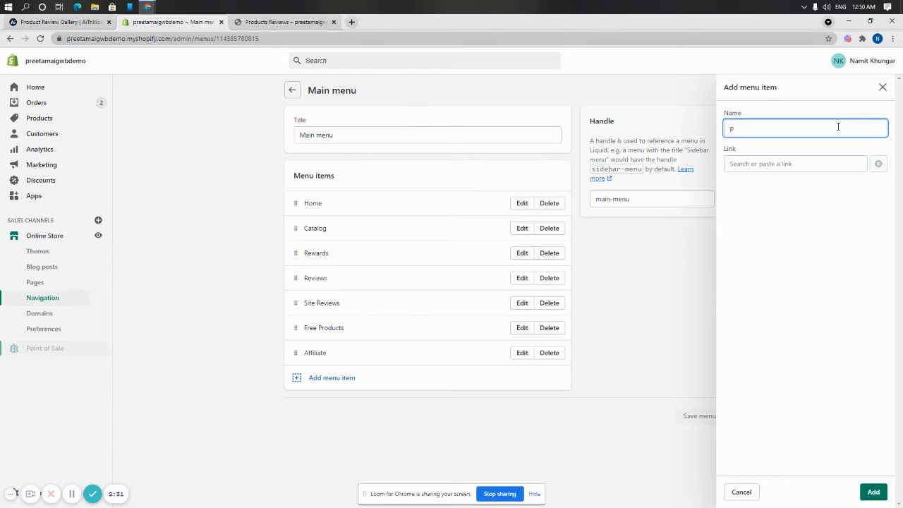
key(BackSpace)
text(P)
key(BackSpace)
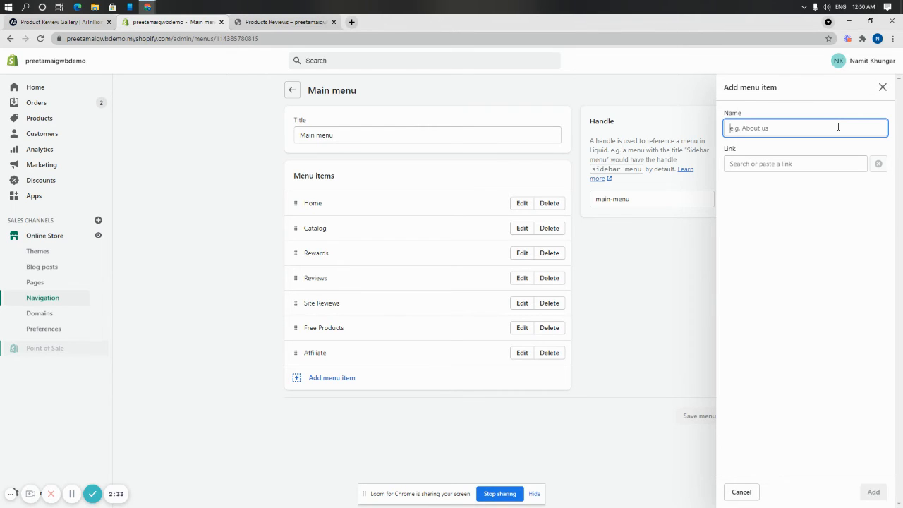
text(Product Review Gallery)
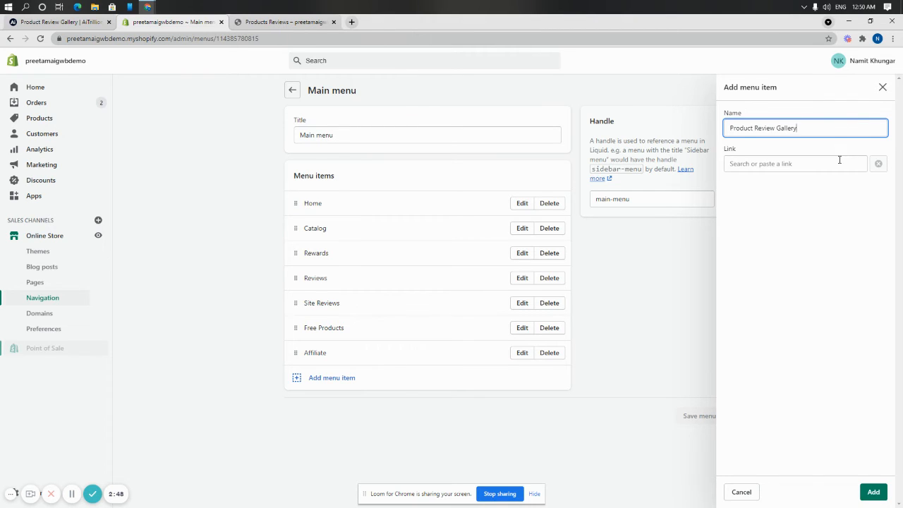
Step: Link the new menu item to the Products Reviews page, add it, and save the Main menu
click(839, 163)
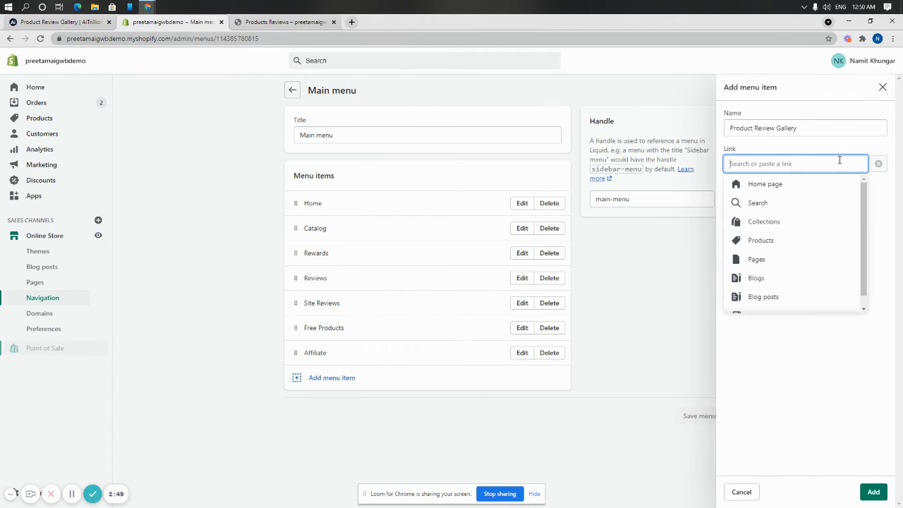
scroll(796, 245, down, 1)
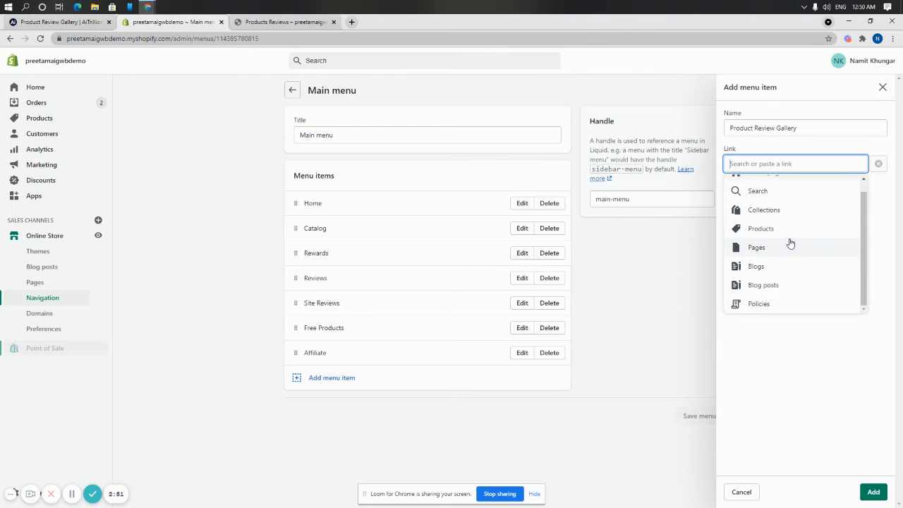
click(791, 244)
scroll(789, 241, down, 1)
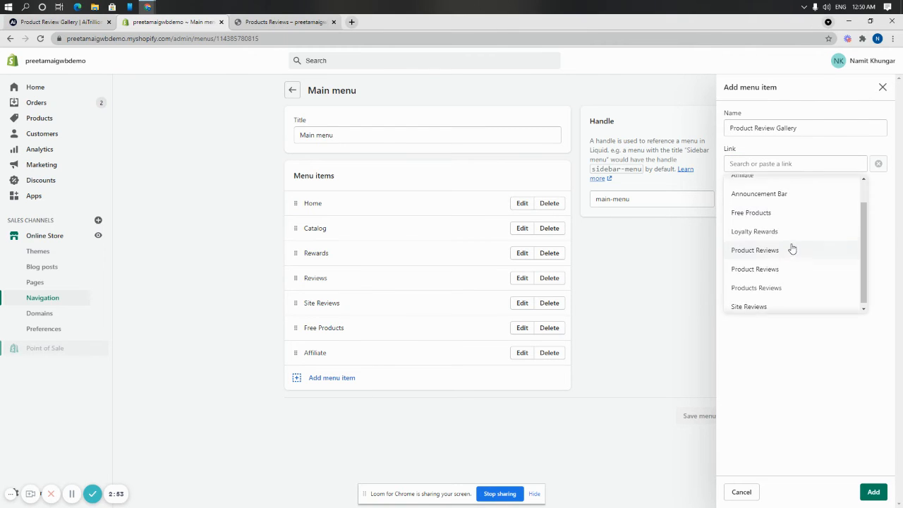
click(788, 288)
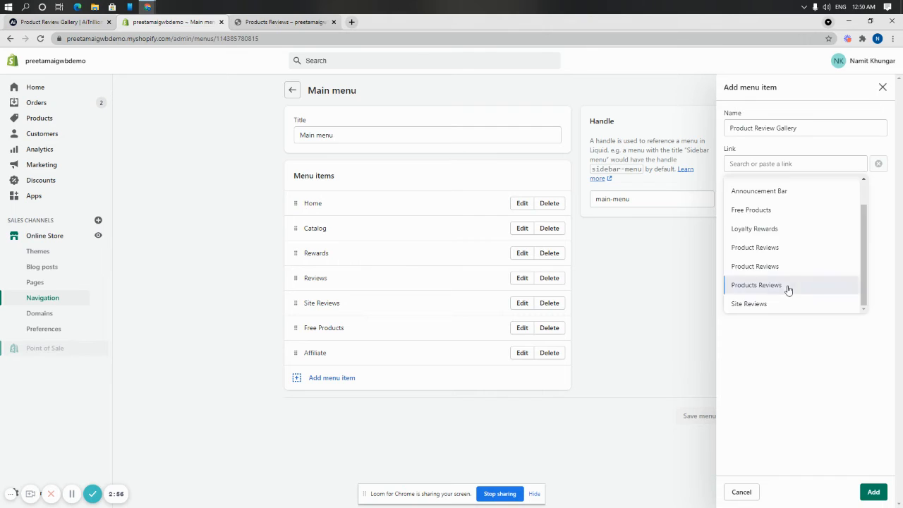
click(874, 492)
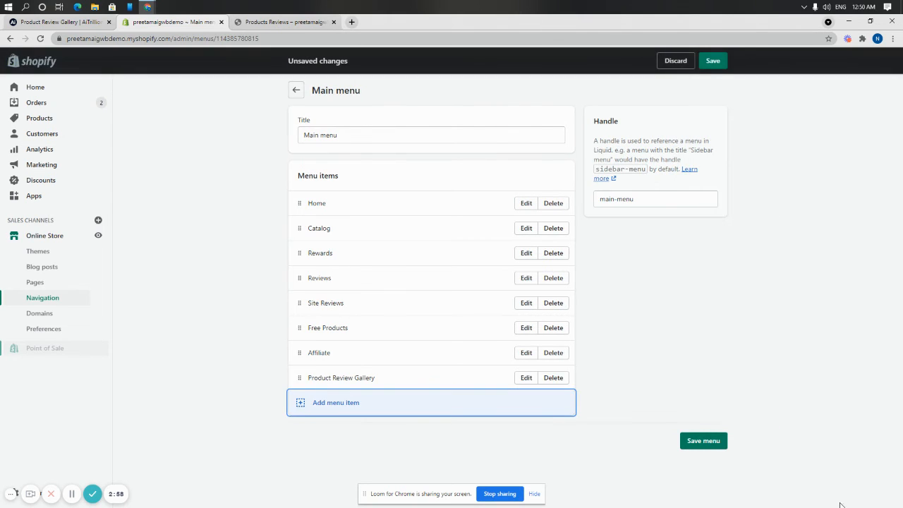
click(711, 65)
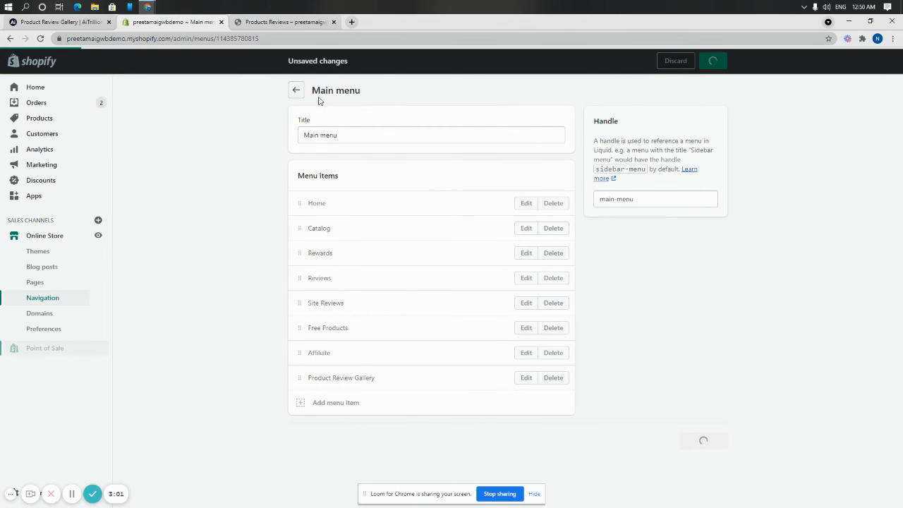
Step: Open the demo store's home page in a new browser tab and reload it to refresh the main menu
click(352, 22)
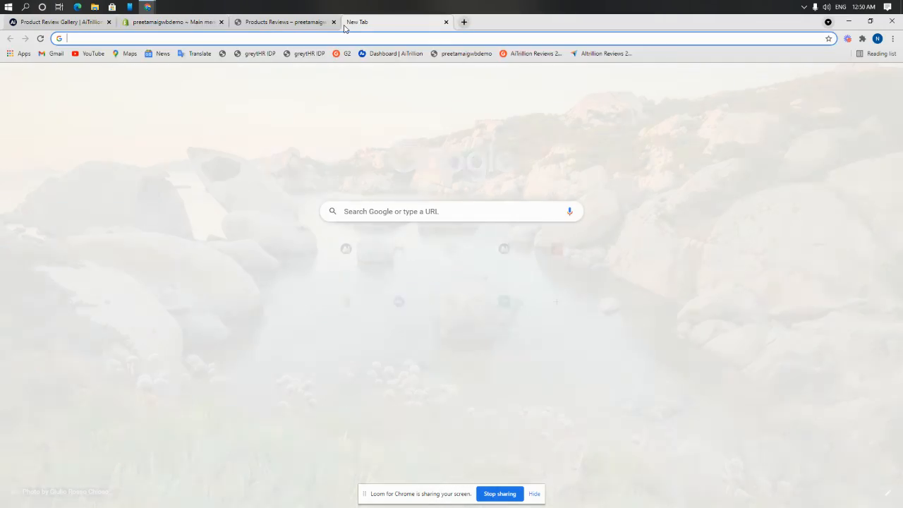
text(pr)
key(Return)
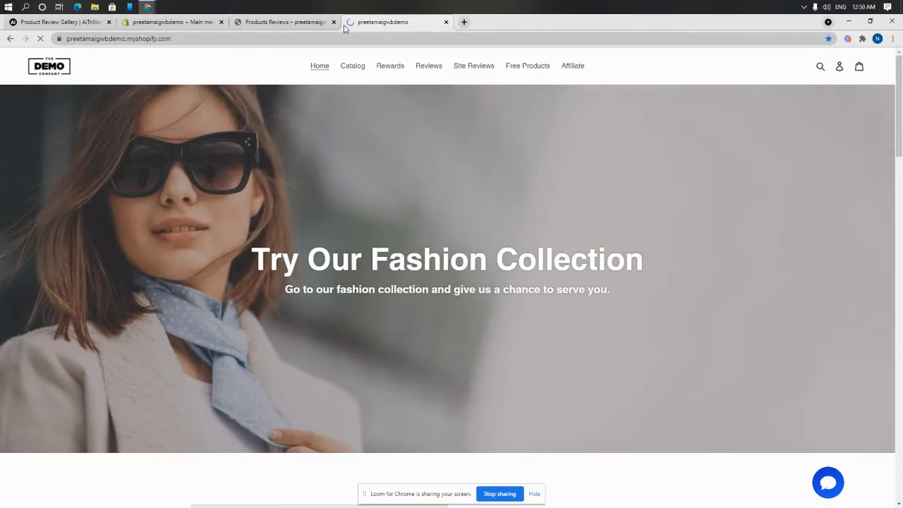
click(387, 37)
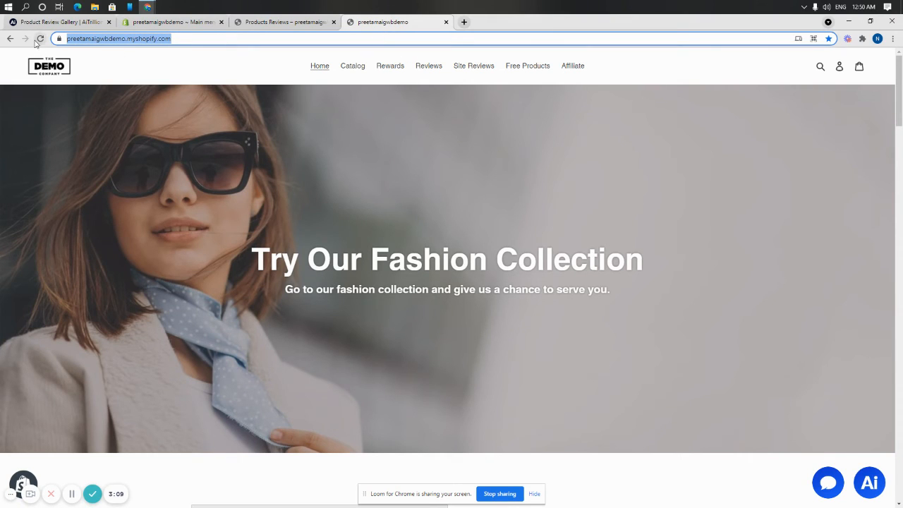
click(39, 38)
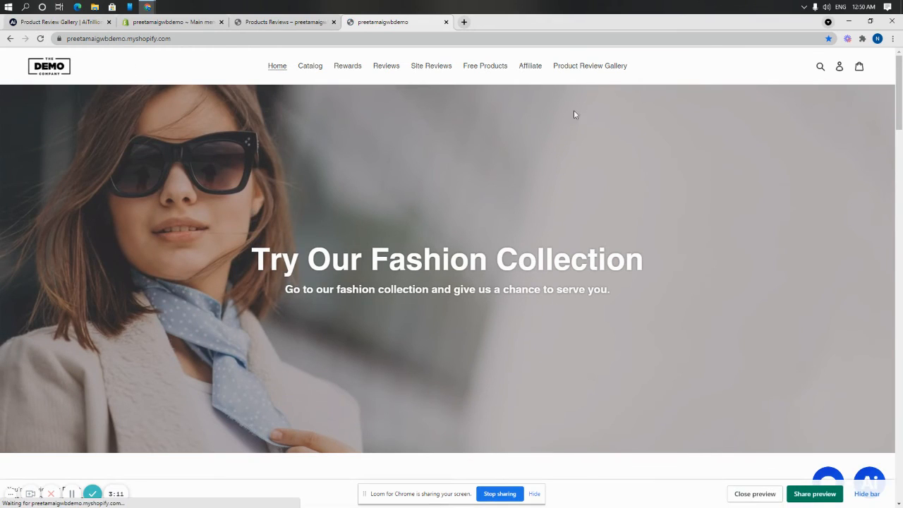
Step: Follow the store's Product Review Gallery menu link and examine the review grid on the Products Reviews page
click(584, 69)
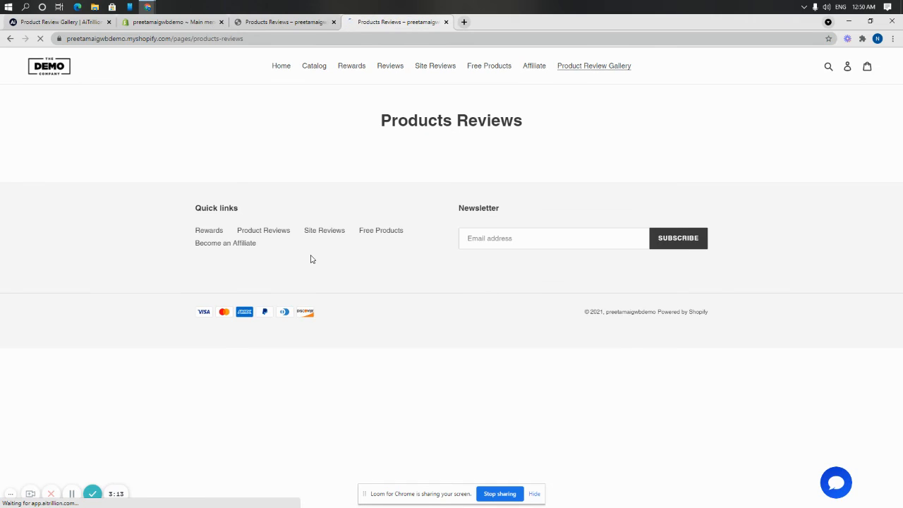
scroll(311, 259, down, 2)
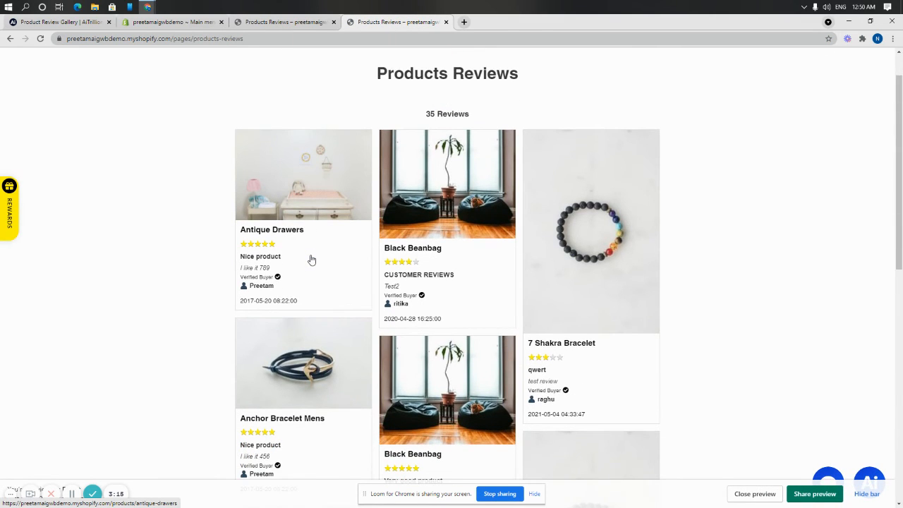
scroll(310, 259, down, 2)
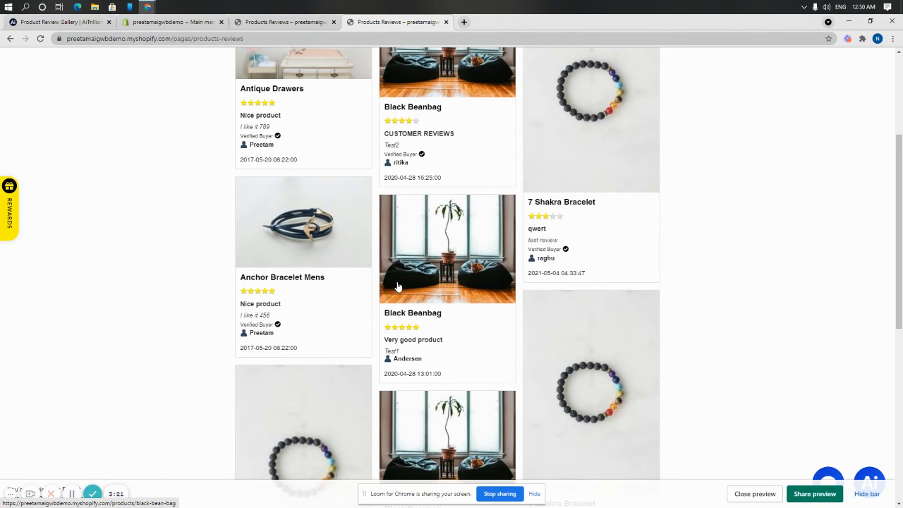
scroll(398, 287, up, 2)
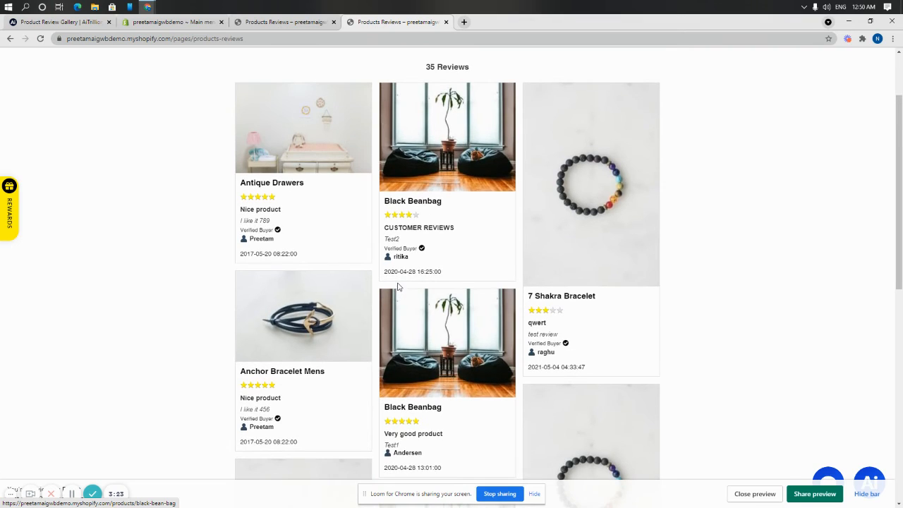
scroll(398, 286, up, 1)
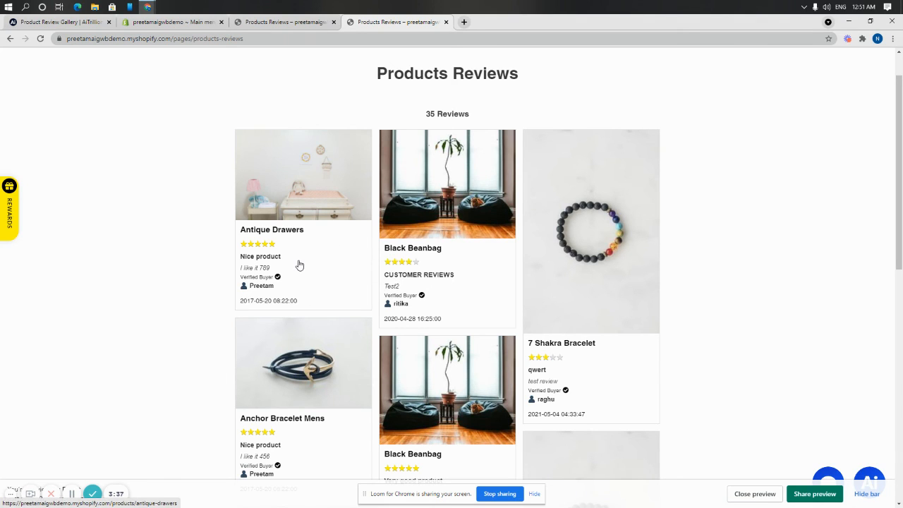
Step: Switch back to AiTrillion's Product Review Gallery settings and go to the AiTrillion home page
click(61, 22)
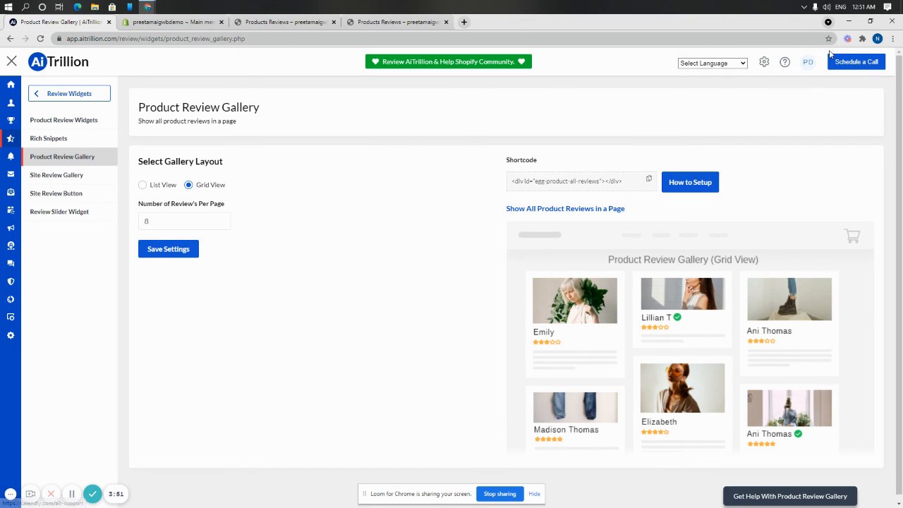
drag(831, 54, 852, 66)
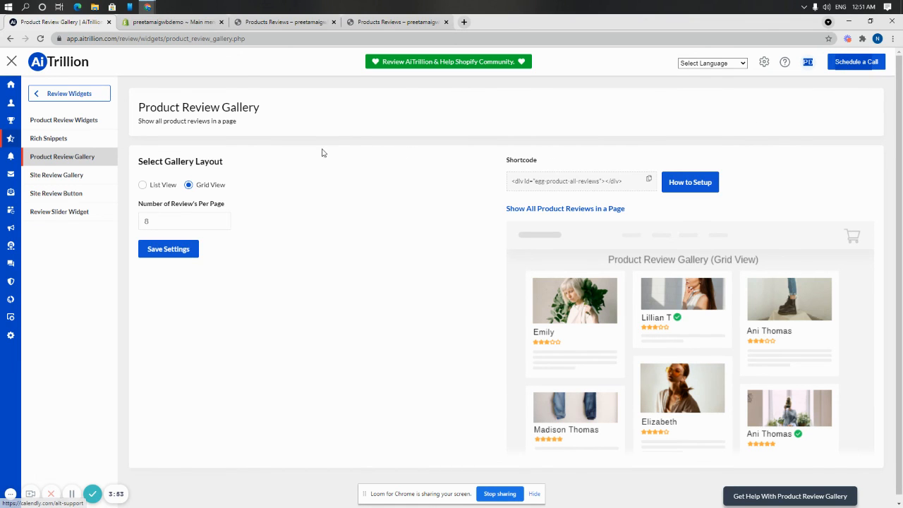
click(10, 88)
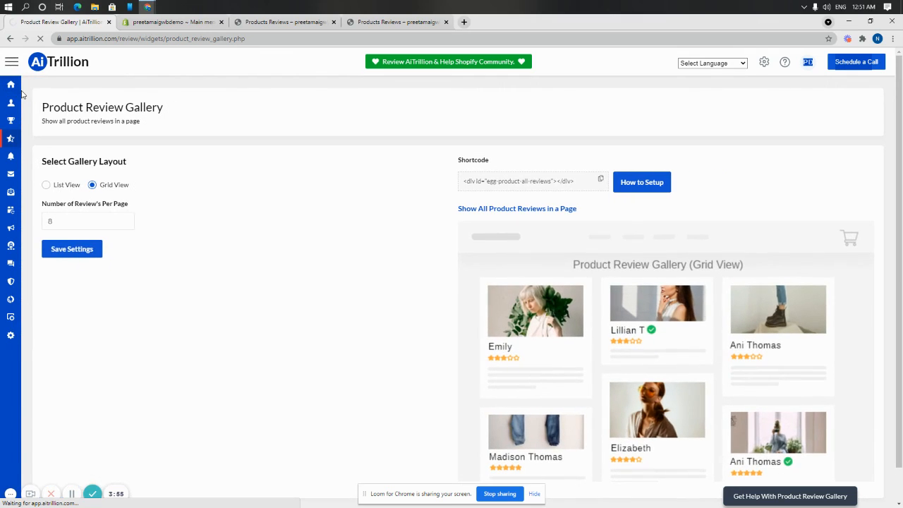